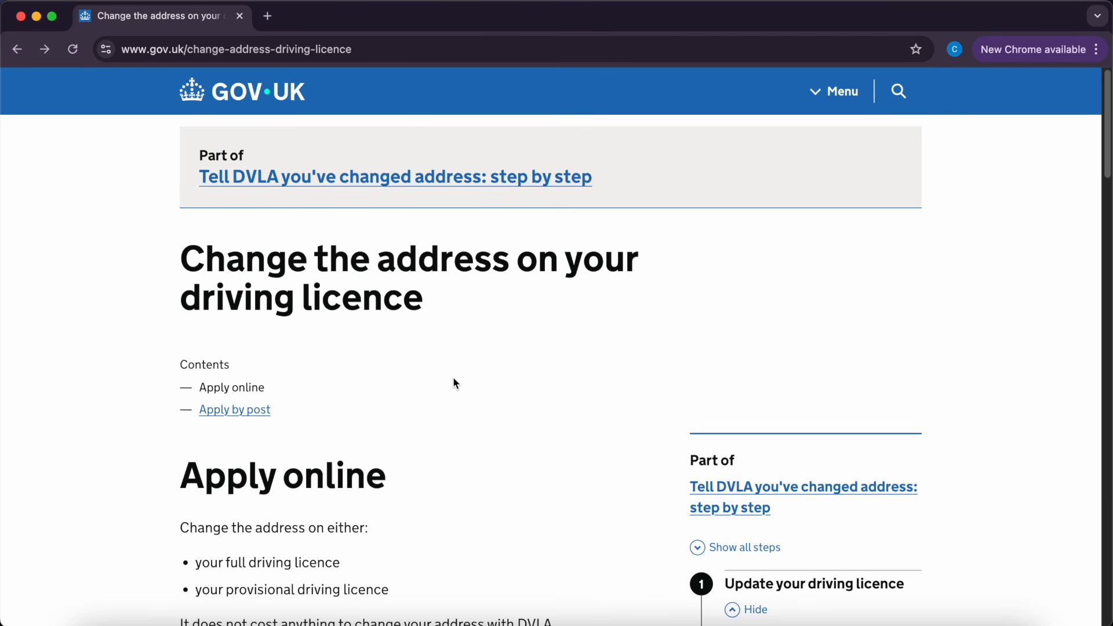
Review the guidance on changing a driving licence address online, including costs, related documents to update and the fine
left_click_drag(180, 258, 534, 297)
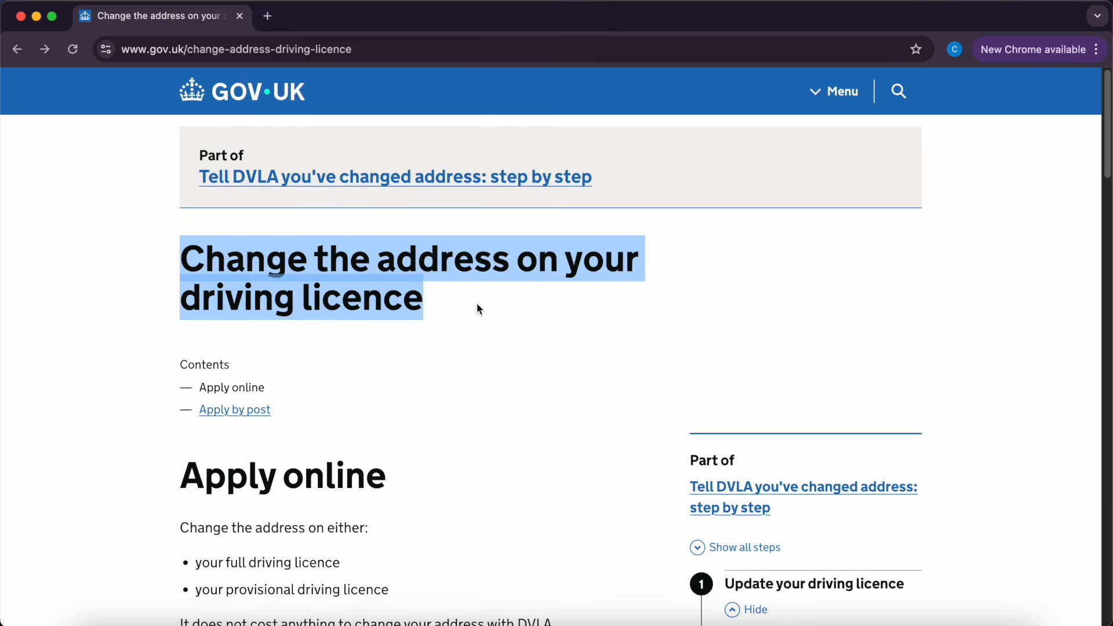
left_click(435, 375)
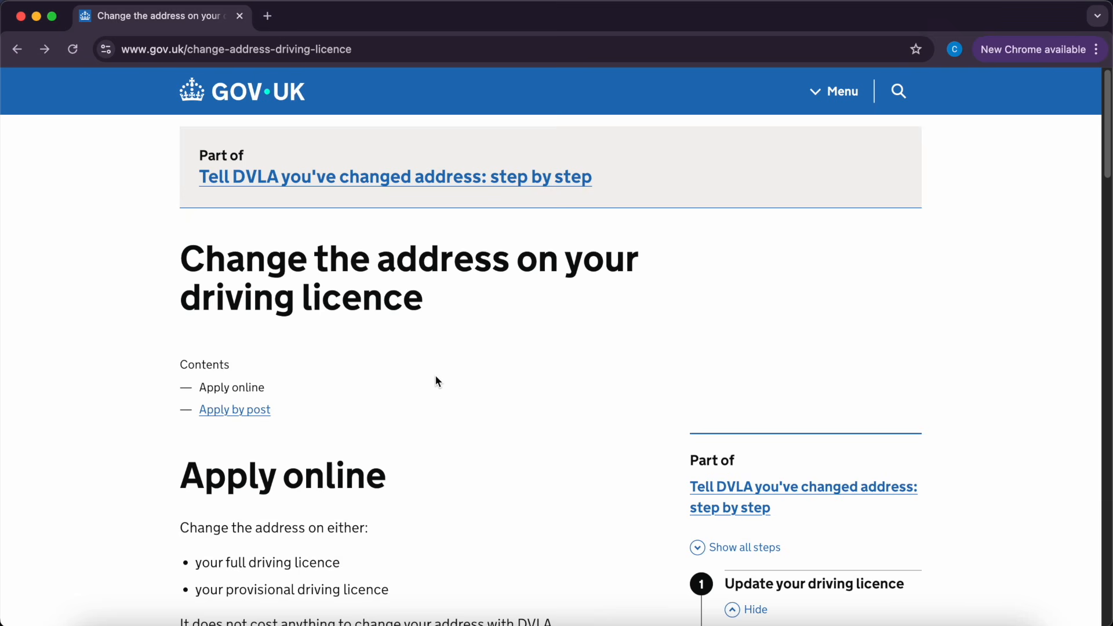
scroll(437, 380, "down", 5)
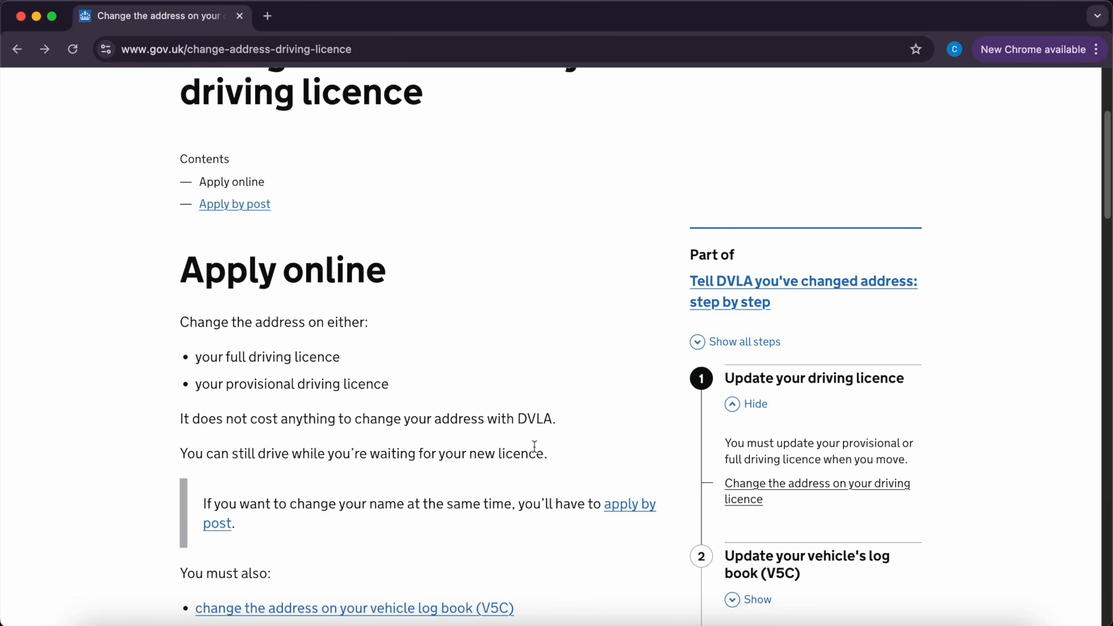
scroll(512, 440, "down", 2)
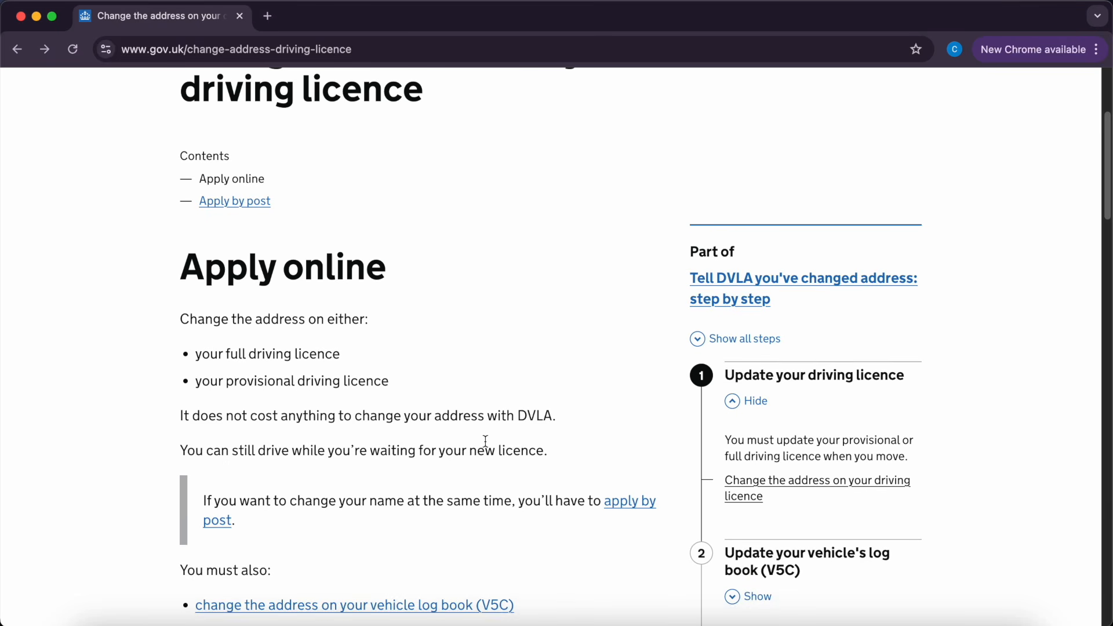
scroll(452, 440, "down", 2)
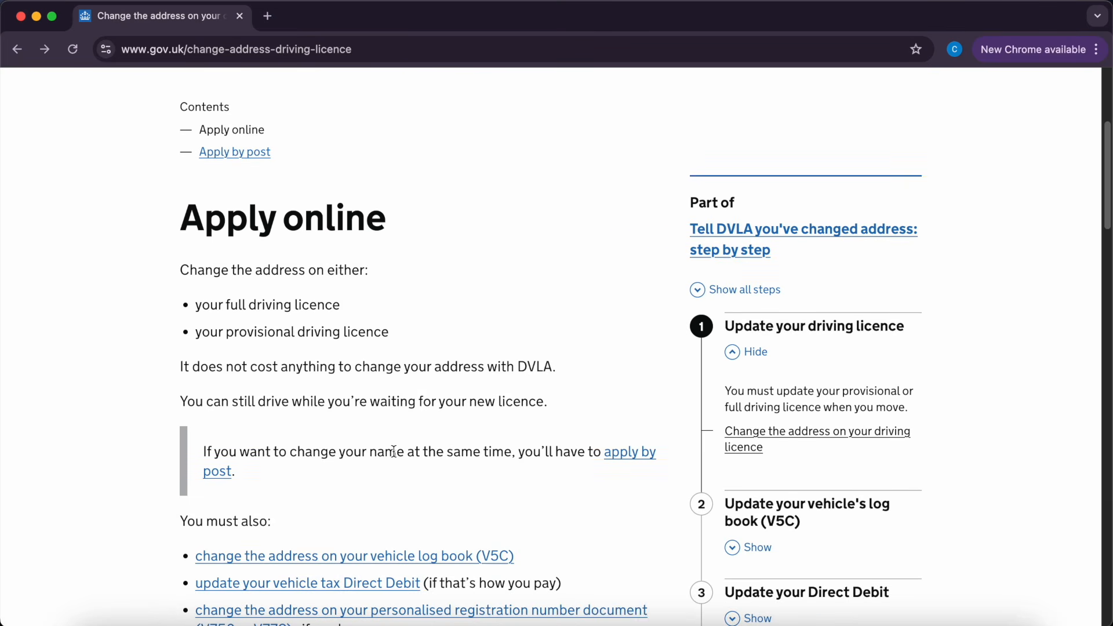
scroll(365, 475, "down", 1)
scroll(365, 480, "down", 5)
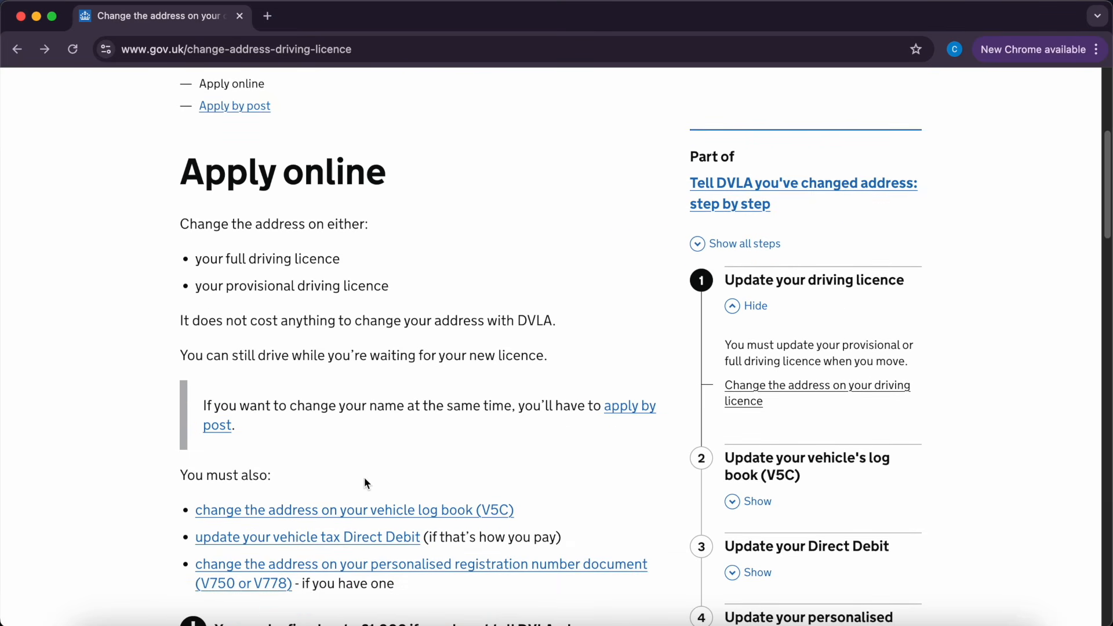
scroll(365, 482, "down", 5)
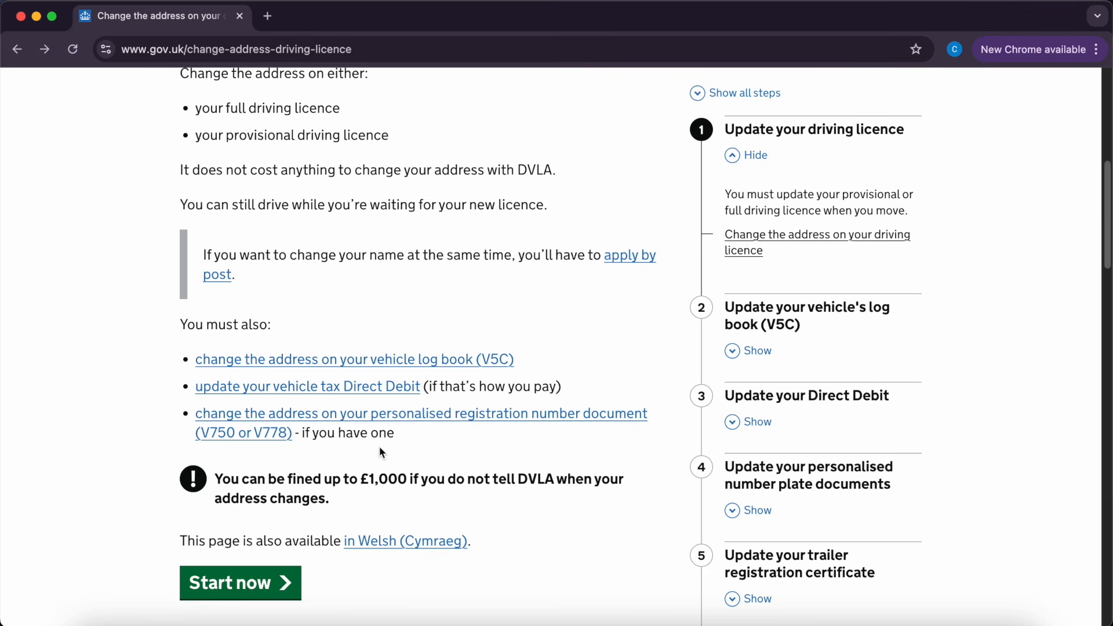
scroll(379, 451, "down", 5)
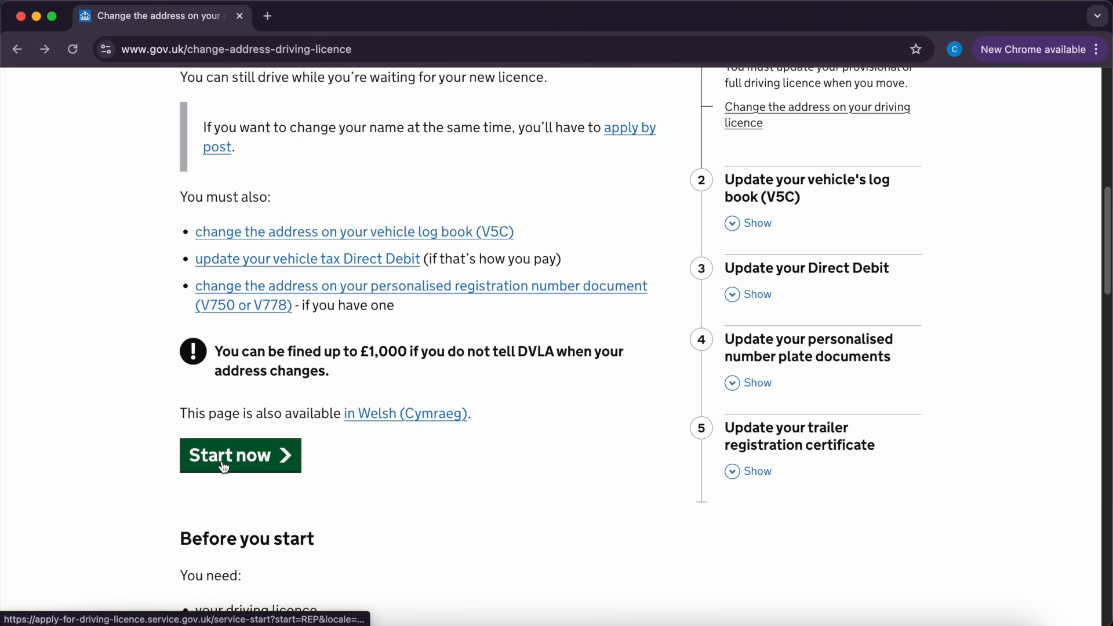
Start the online address change, choose to continue on this device and proceed past the account requirements page
left_click(224, 467)
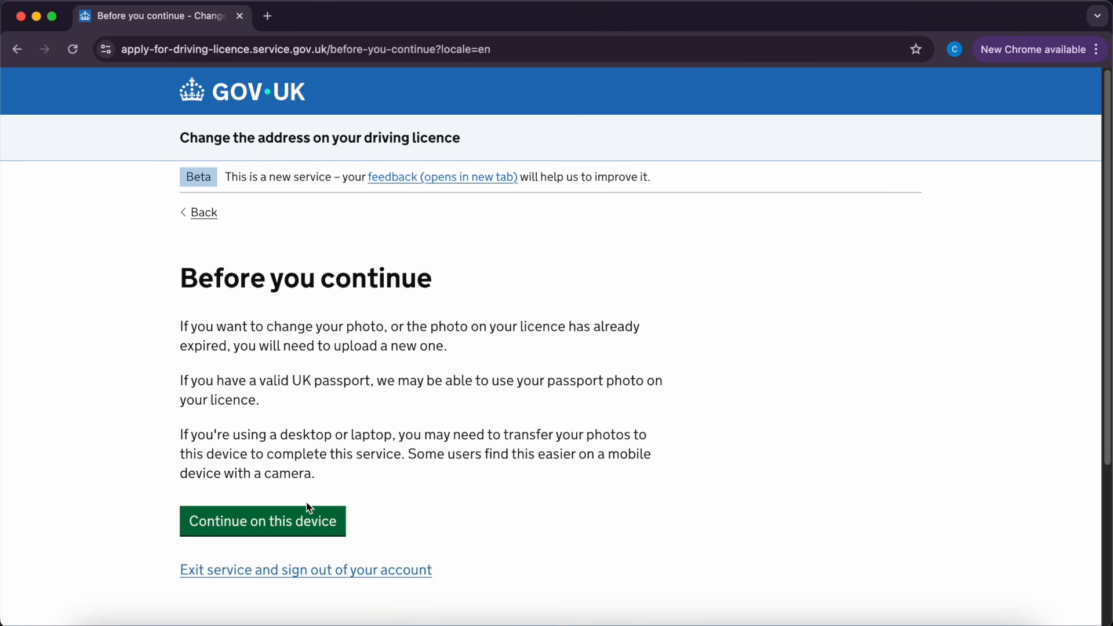
left_click(288, 520)
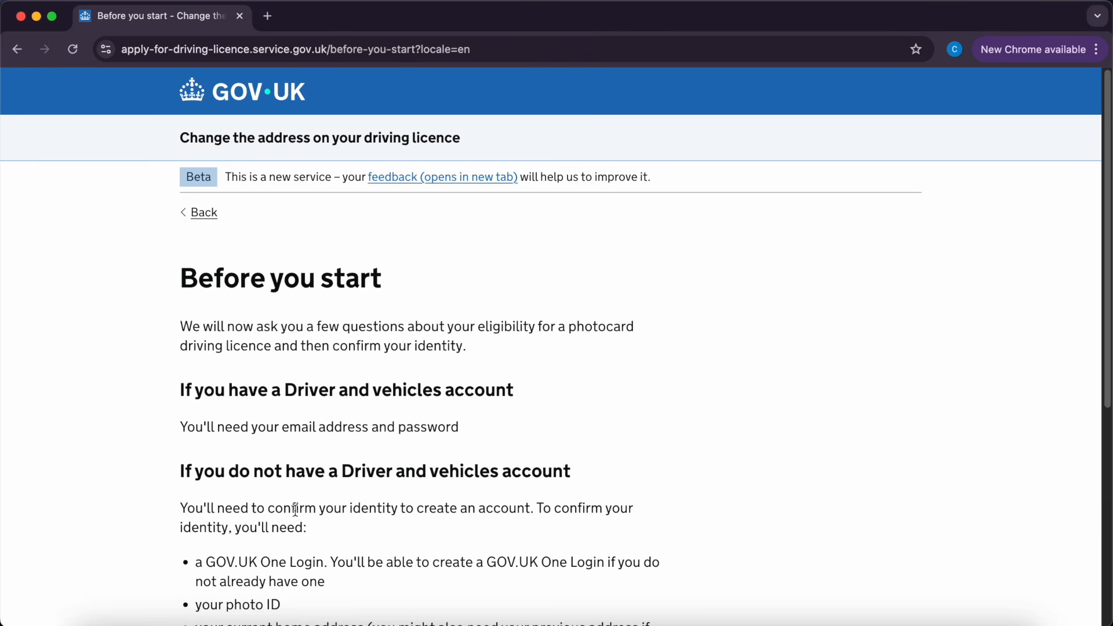
scroll(312, 491, "down", 5)
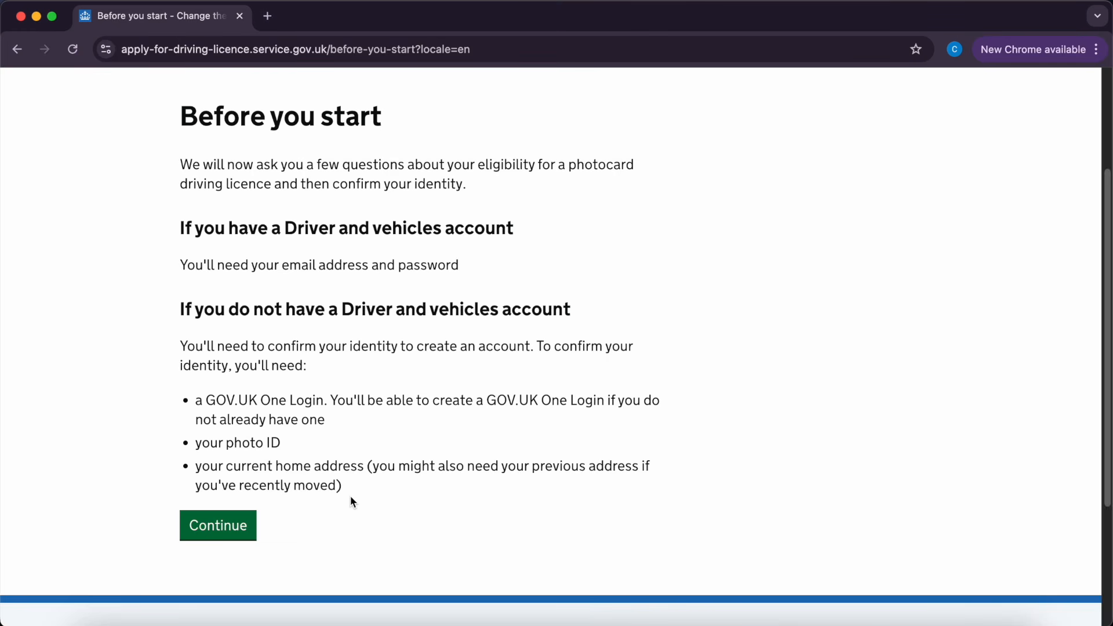
left_click(213, 532)
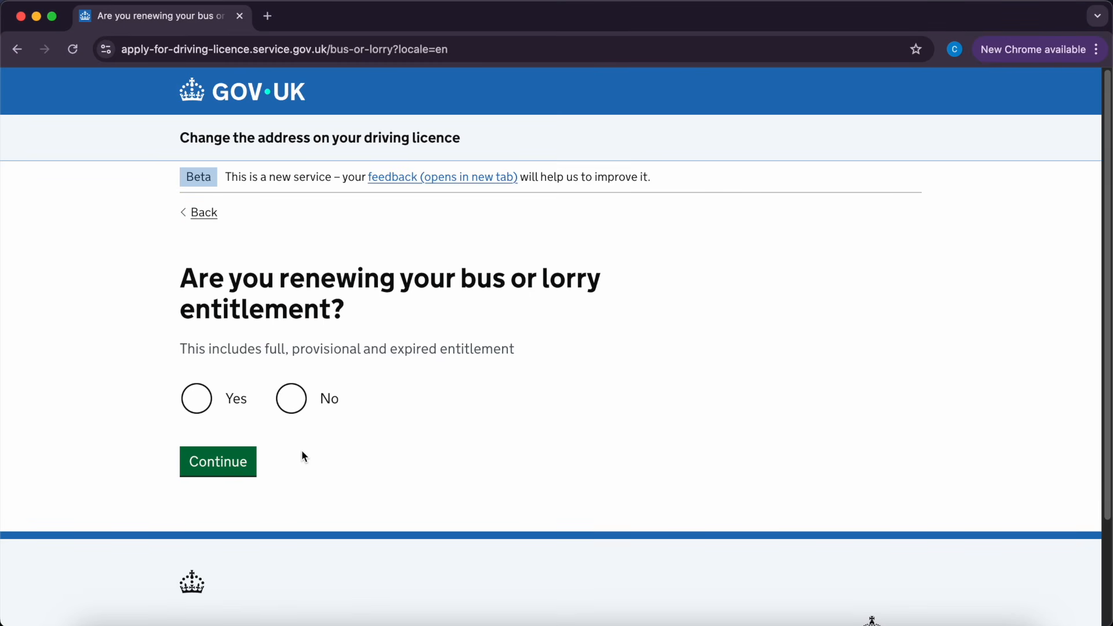
Answer No to renewing bus or lorry entitlement and No to being currently disqualified from driving in the UK
left_click(291, 409)
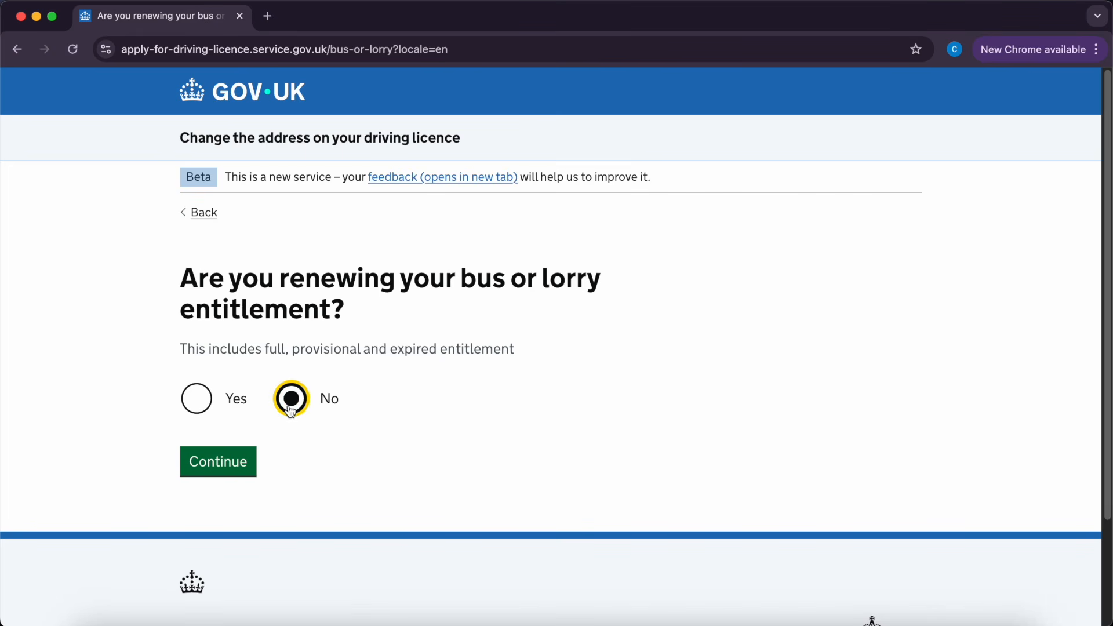
left_click(224, 471)
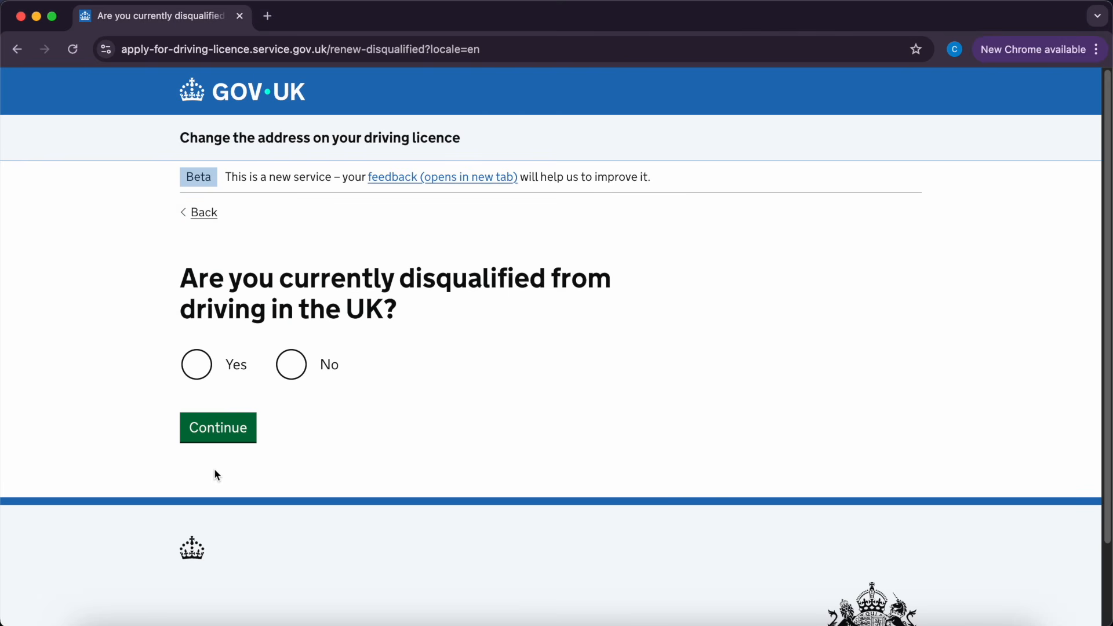
left_click(291, 368)
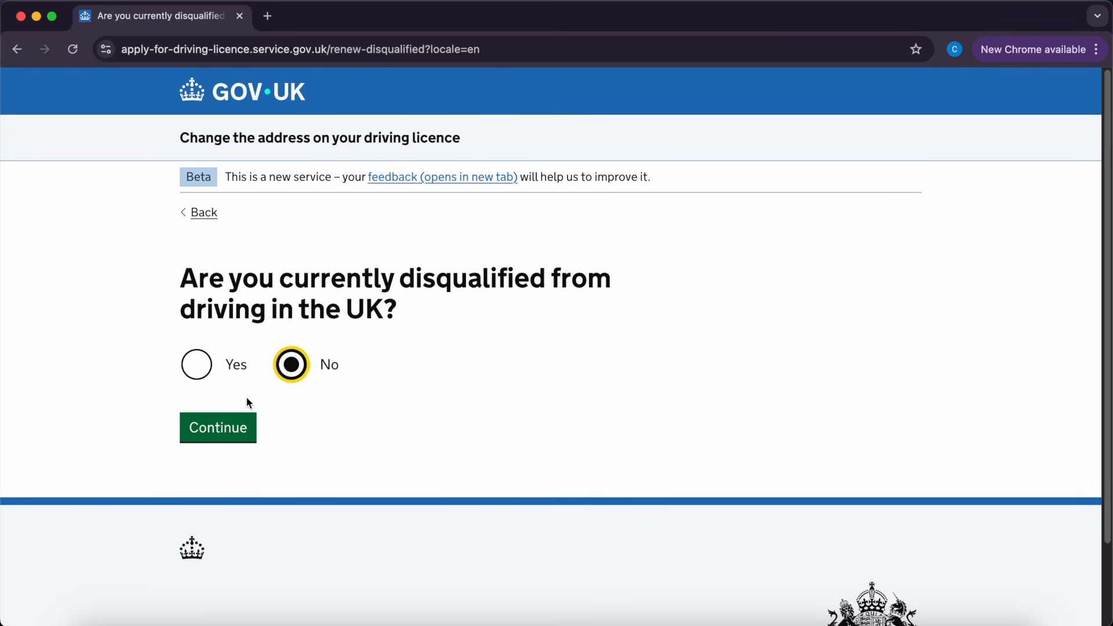
left_click(226, 434)
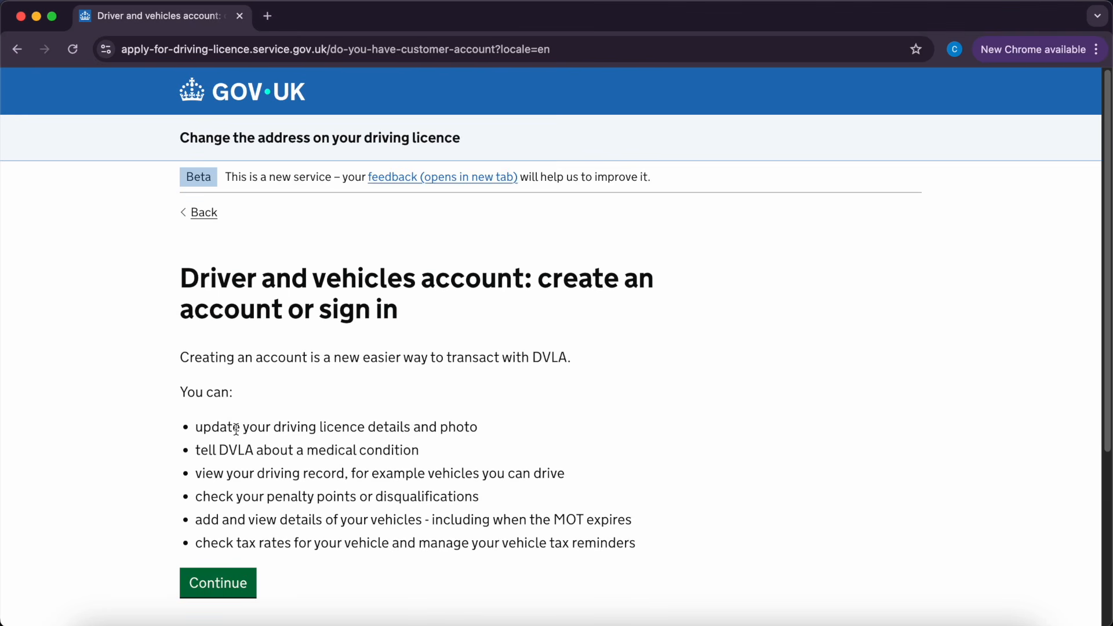
Proceed to the Driver and vehicles account sign-in and submit the applicant's email address
left_click(209, 582)
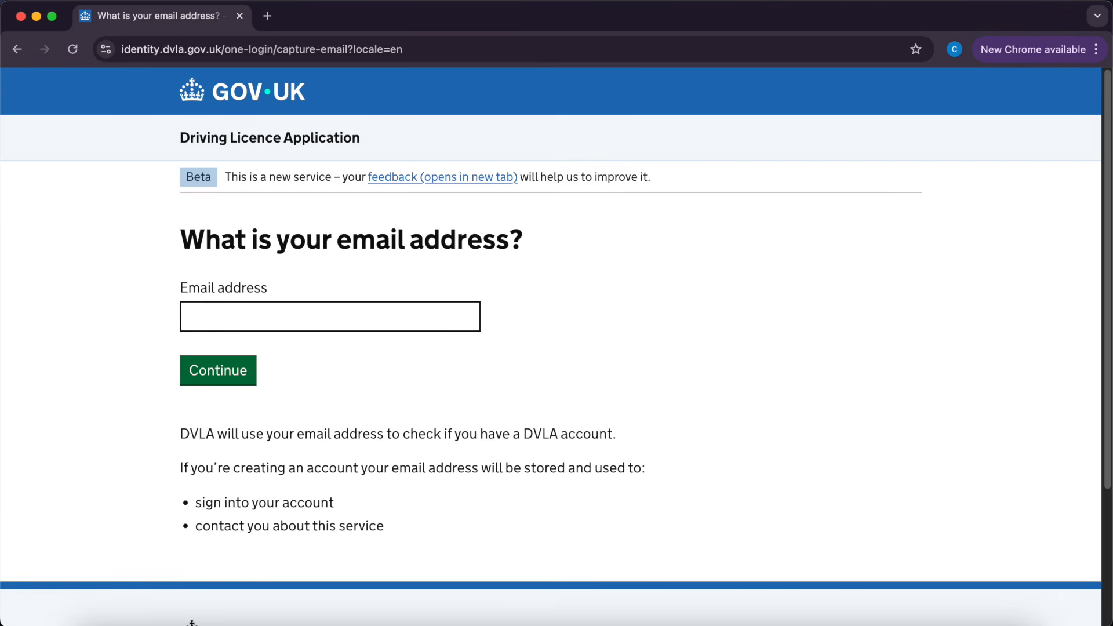
type("example@example.com")
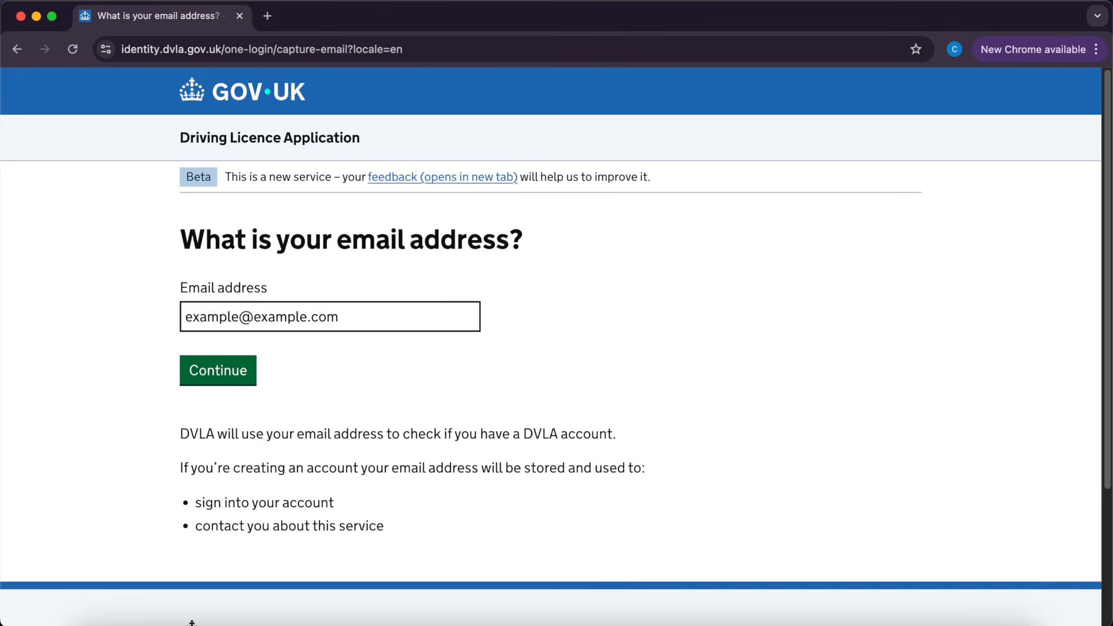
key("Return")
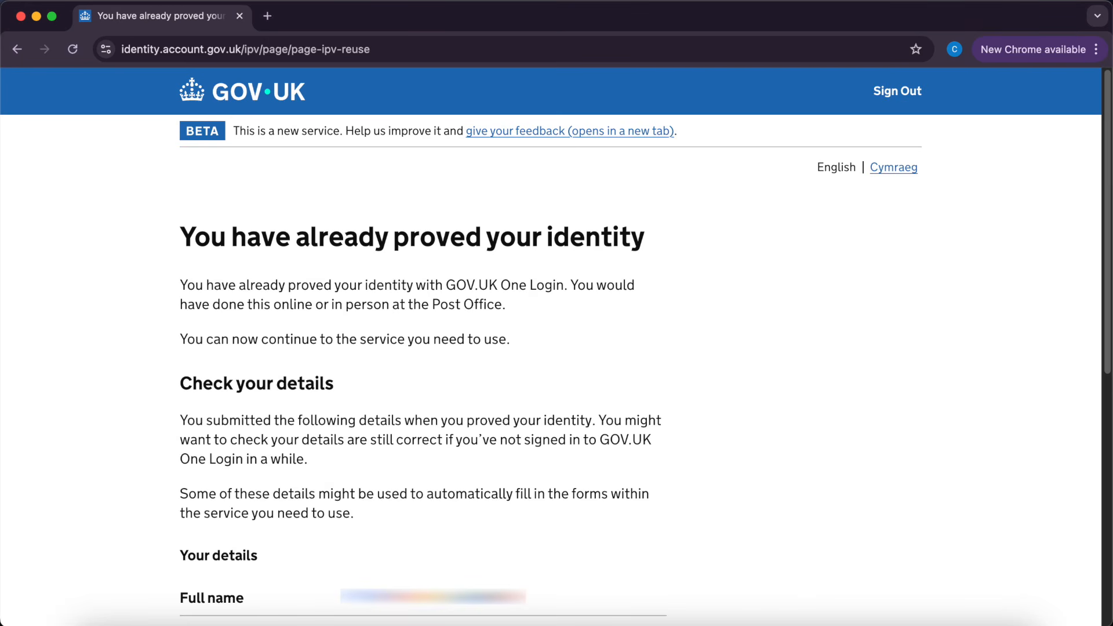
Continue past the proven identity details and set the preferred contact method to Email and text
scroll(551, 348, "down", 5)
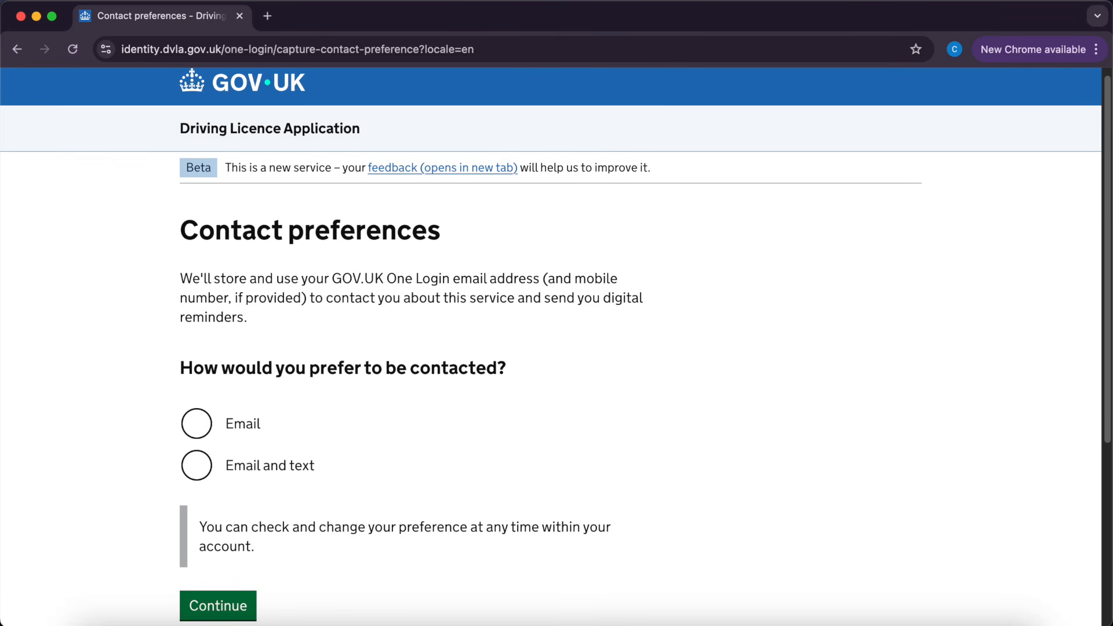
left_click(196, 465)
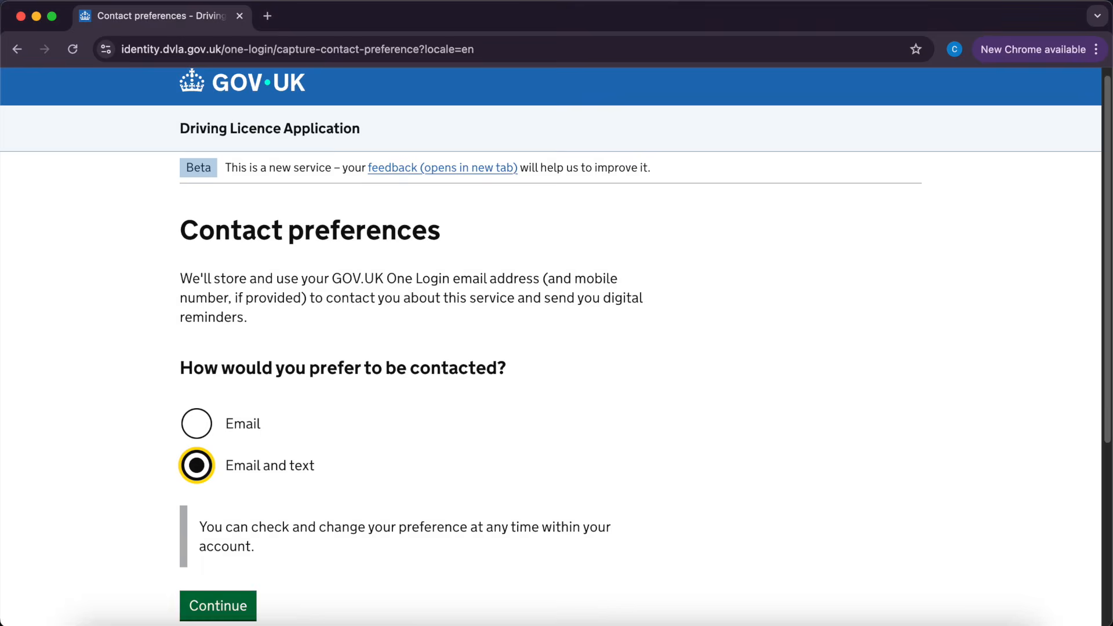
key("Return")
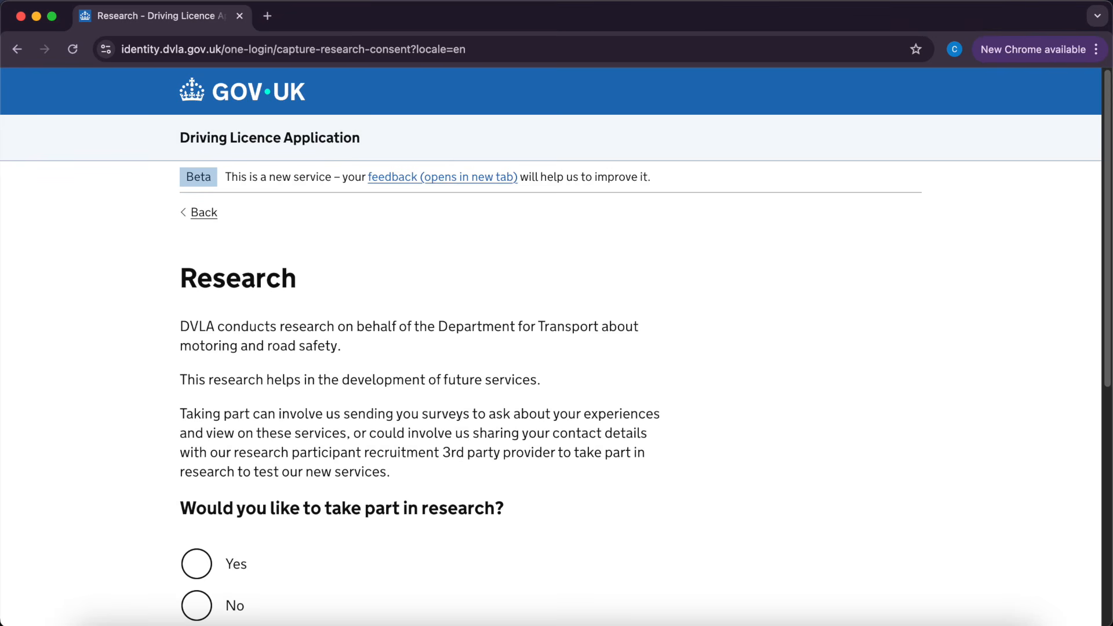
Answer No to taking part in DVLA research and No to getting additional updates and information
scroll(556, 348, "down", 4)
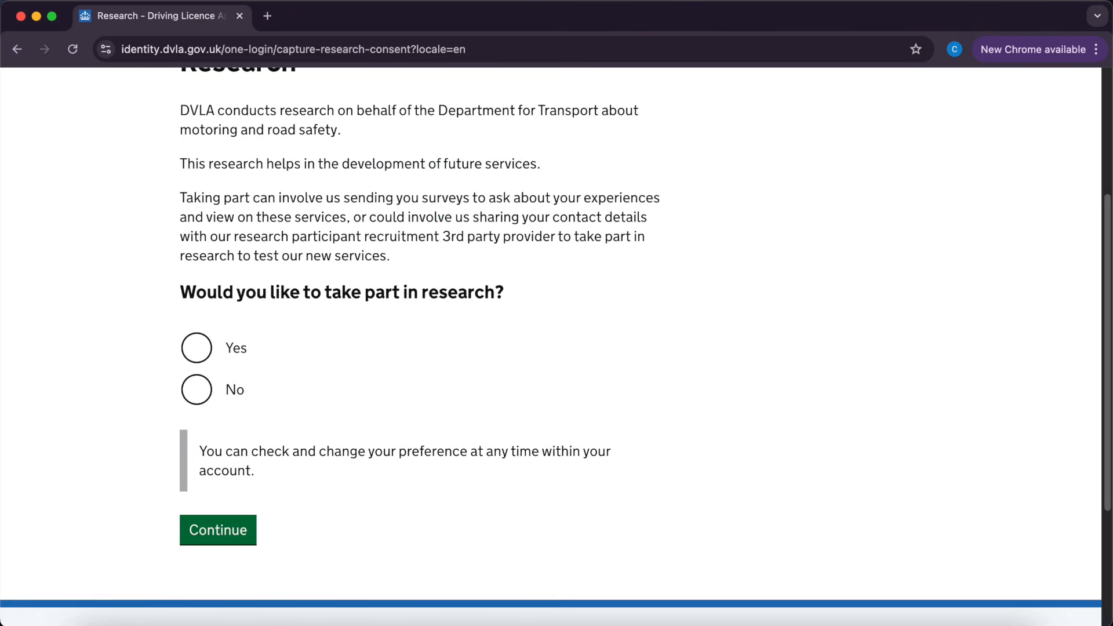
left_click(197, 389)
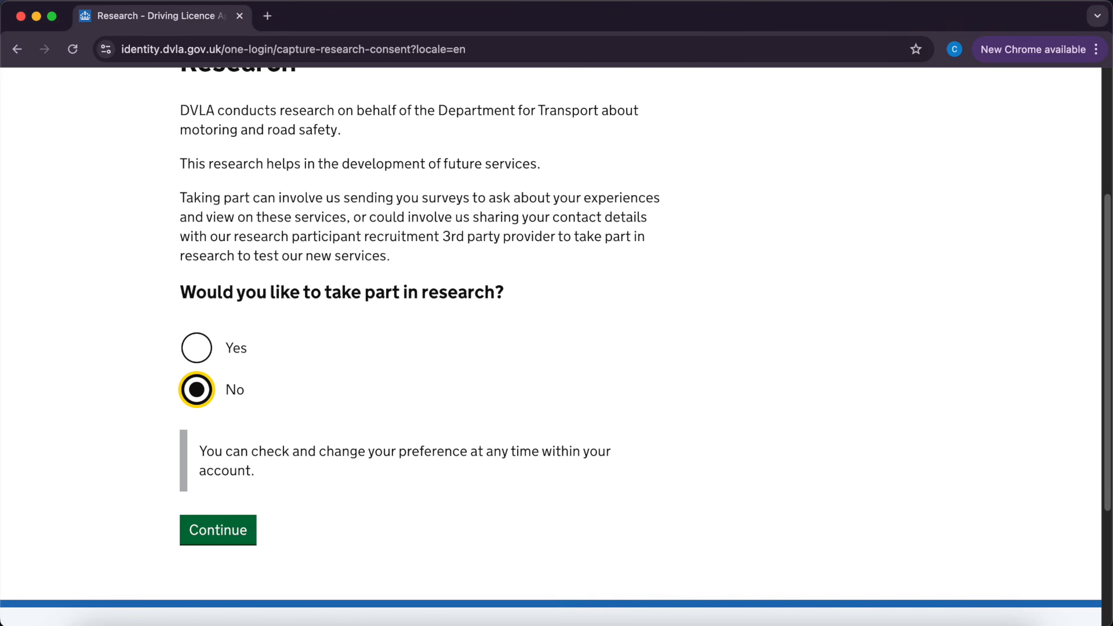
left_click(218, 529)
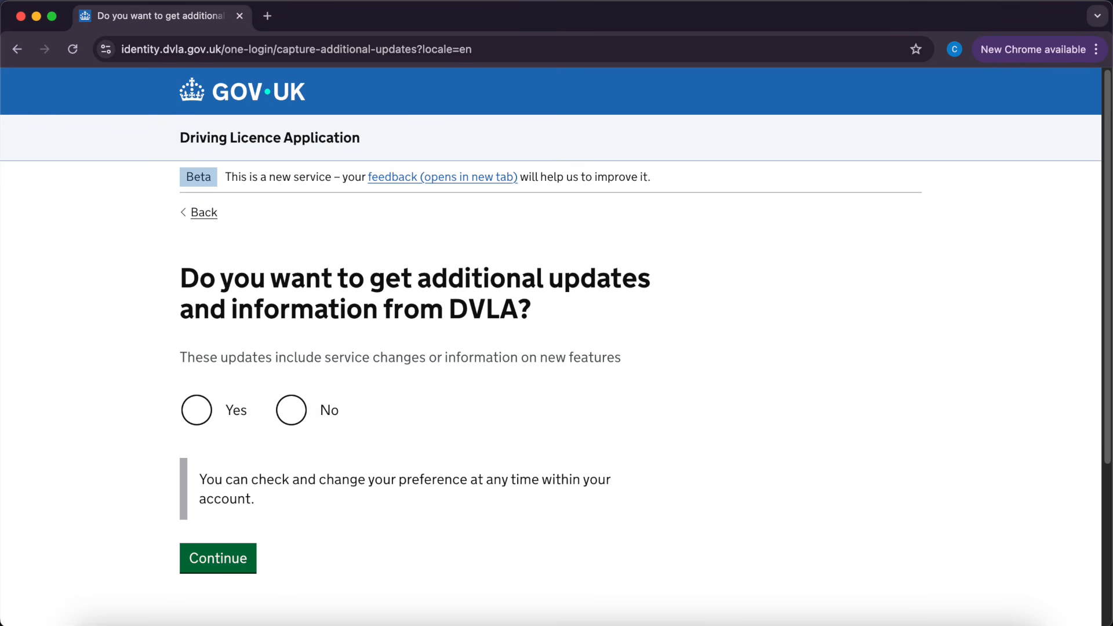
left_click(290, 411)
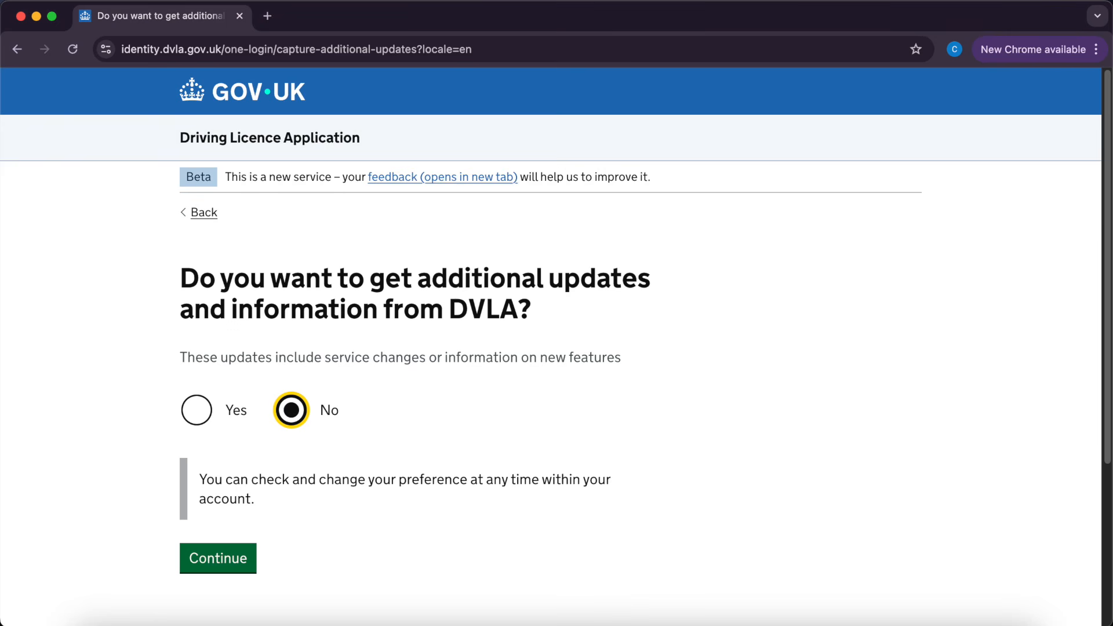
left_click(218, 558)
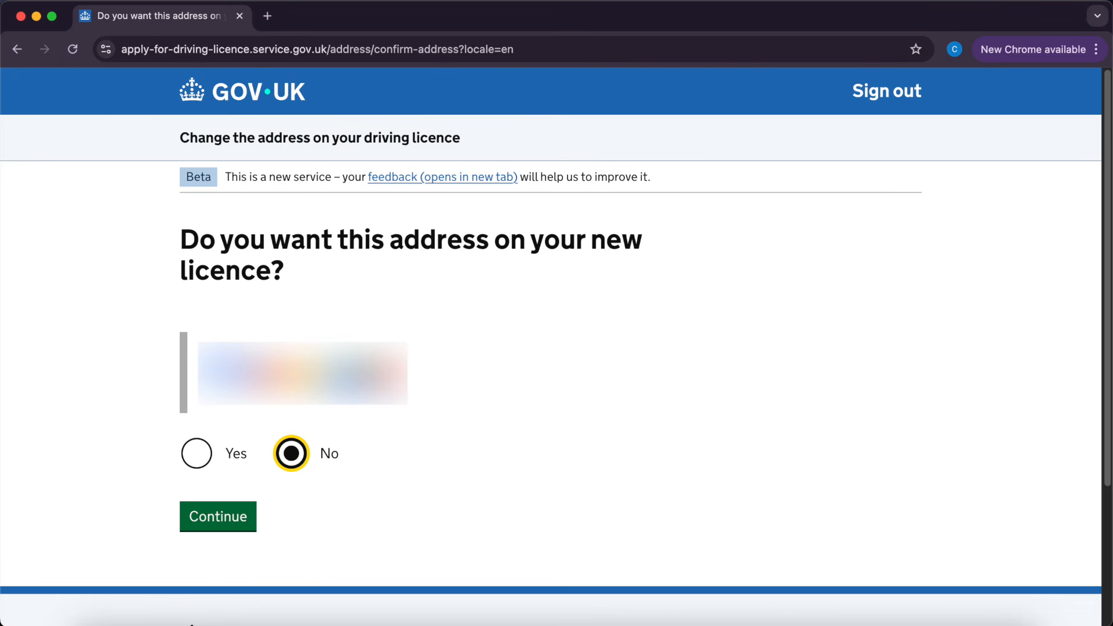
Answer No to putting the displayed address on the new licence and choose to renew the licence photo
key("Return")
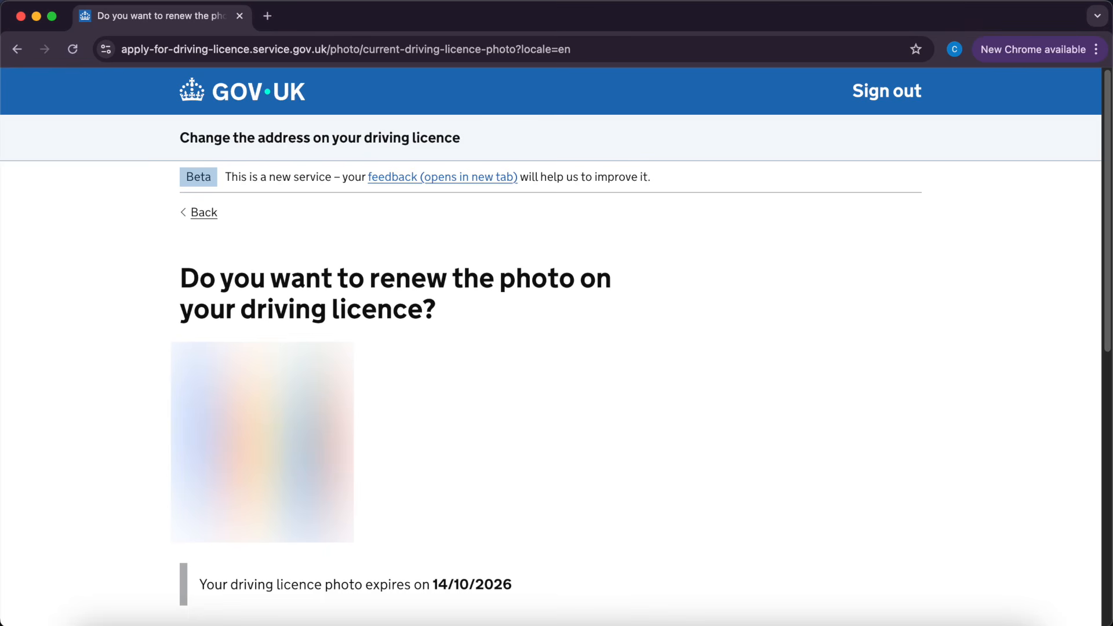
scroll(557, 348, "down", 5)
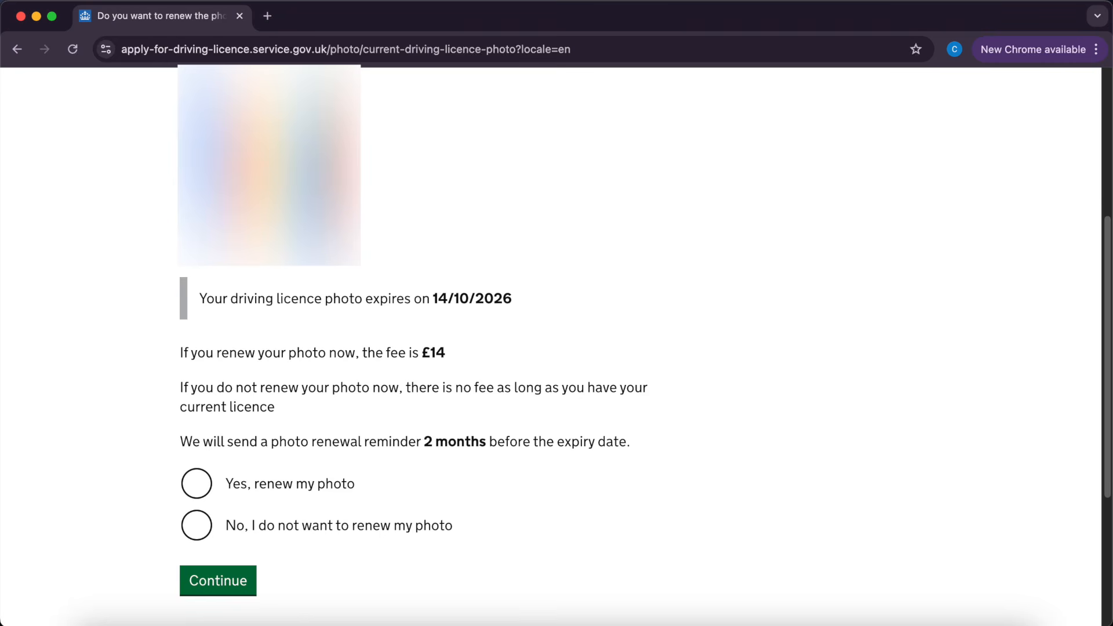
left_click(196, 483)
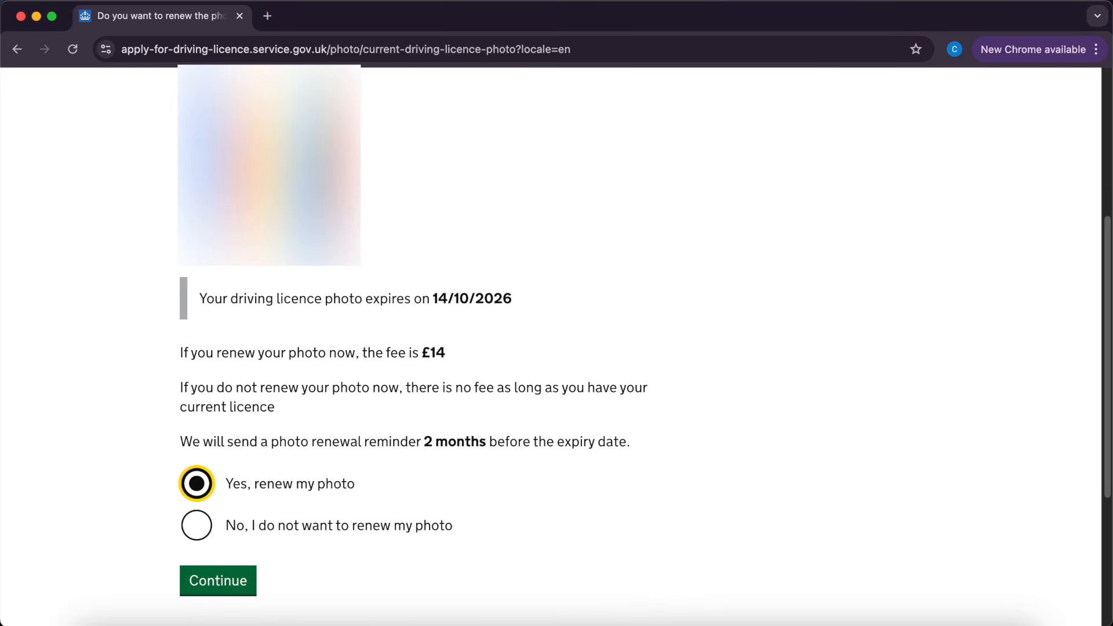
key("Return")
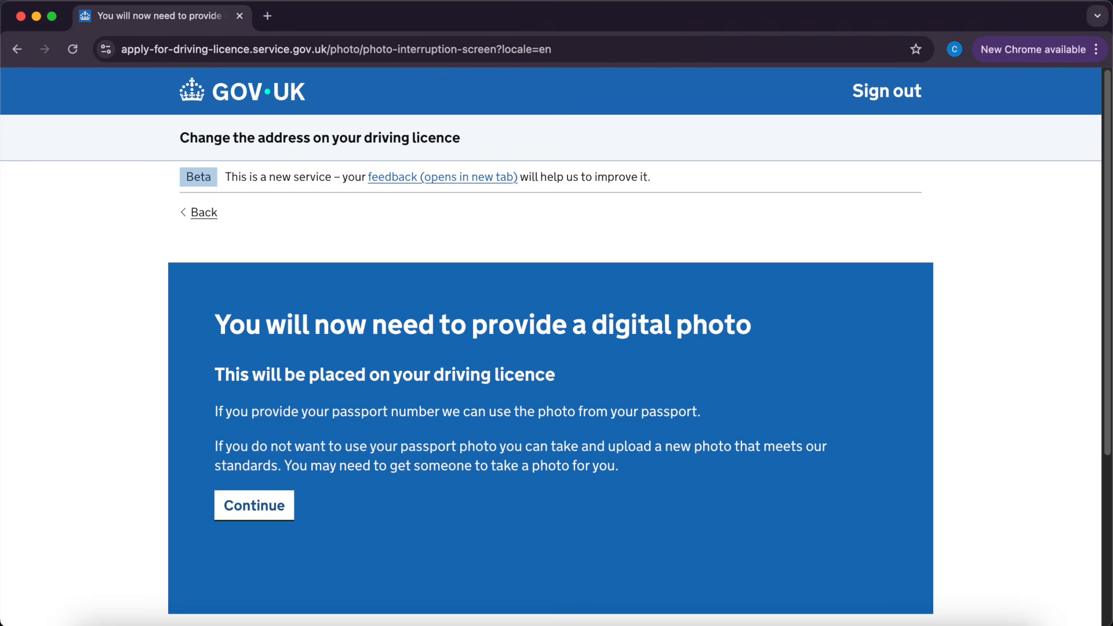
Choose to use the passport photo on the licence and answer Yes to having the current GB driving licence
key("Return")
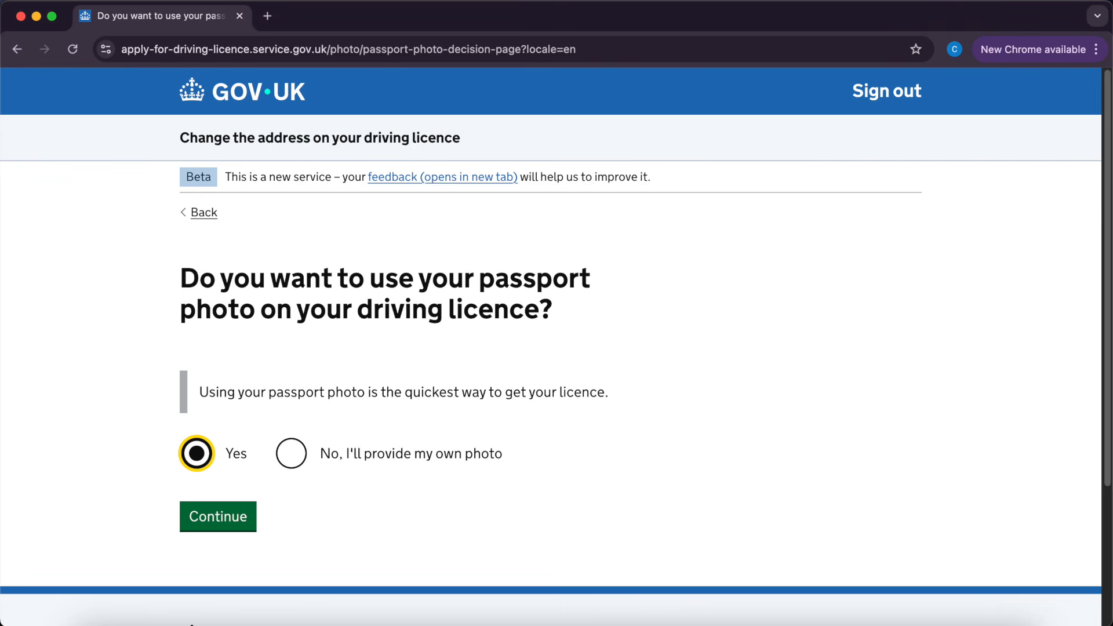
key("Return")
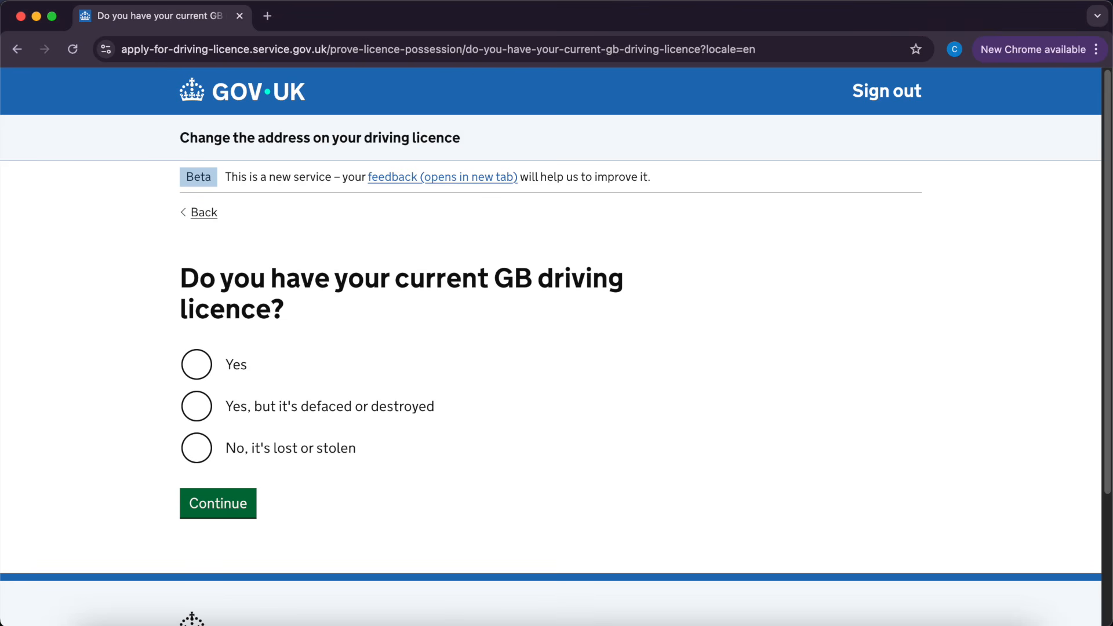
left_click(197, 365)
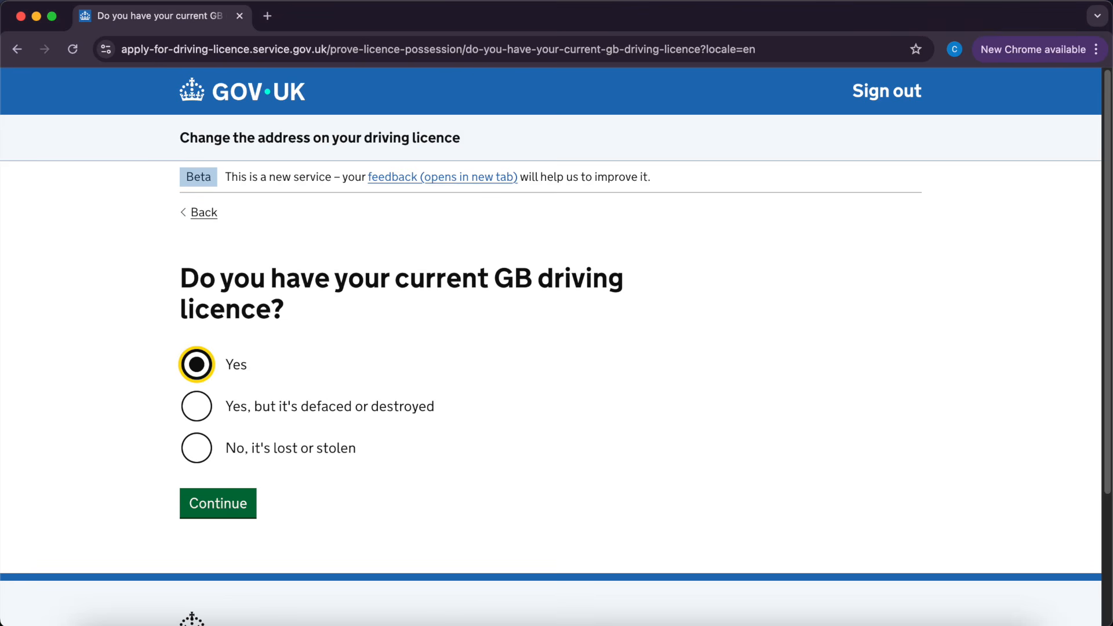
key("Return")
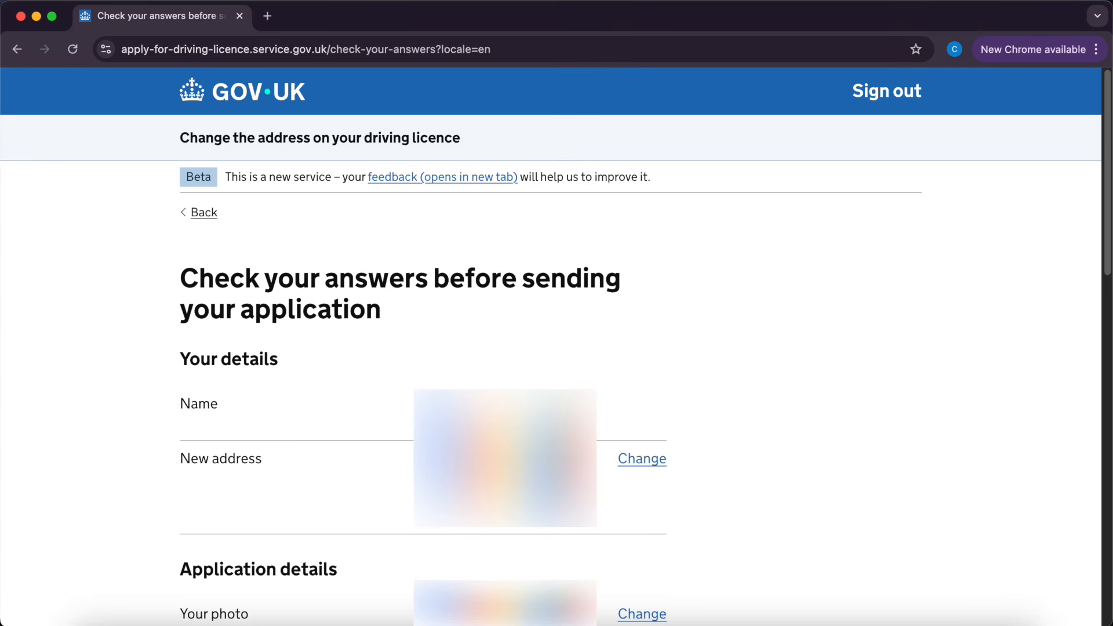
Check the application answers, send the application and bring up the card fields on the payment details page
scroll(557, 347, "down", 8)
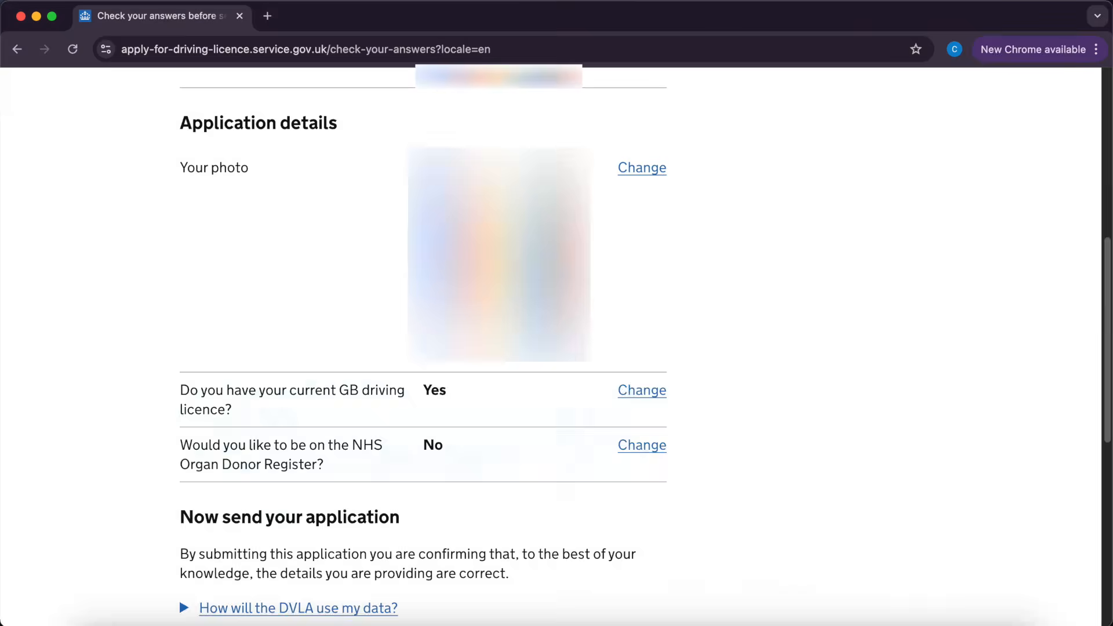
scroll(556, 347, "down", 5)
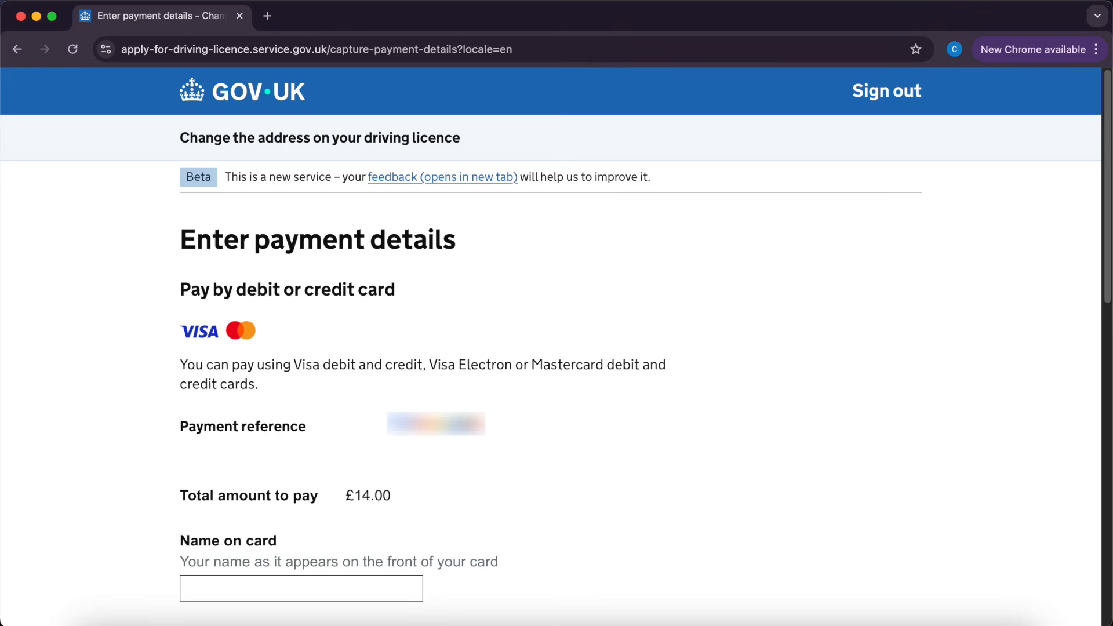
scroll(556, 347, "down", 6)
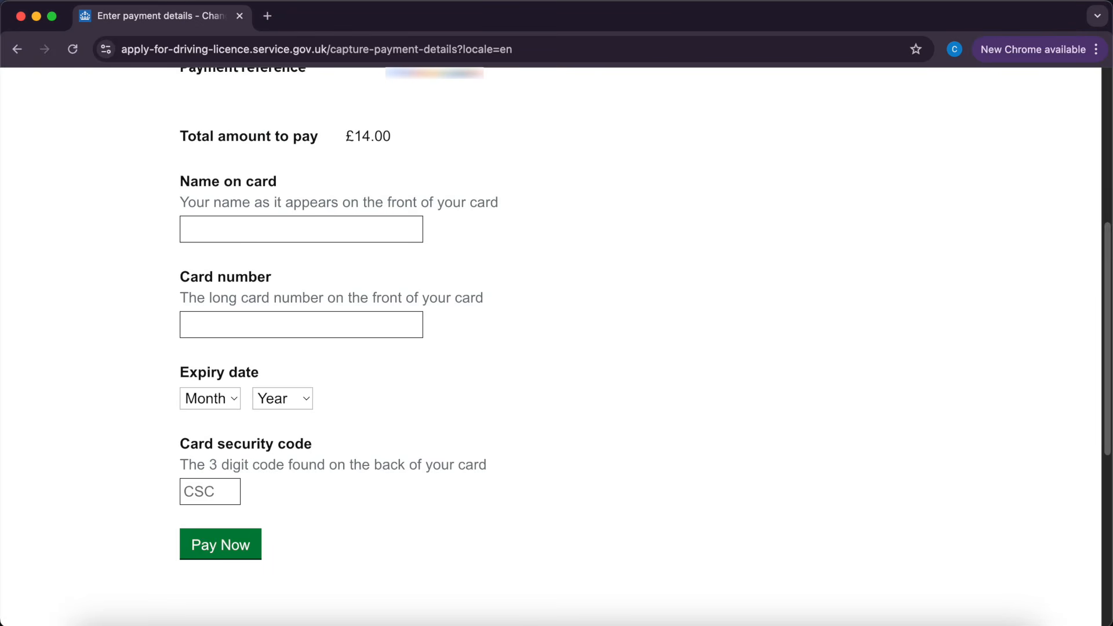